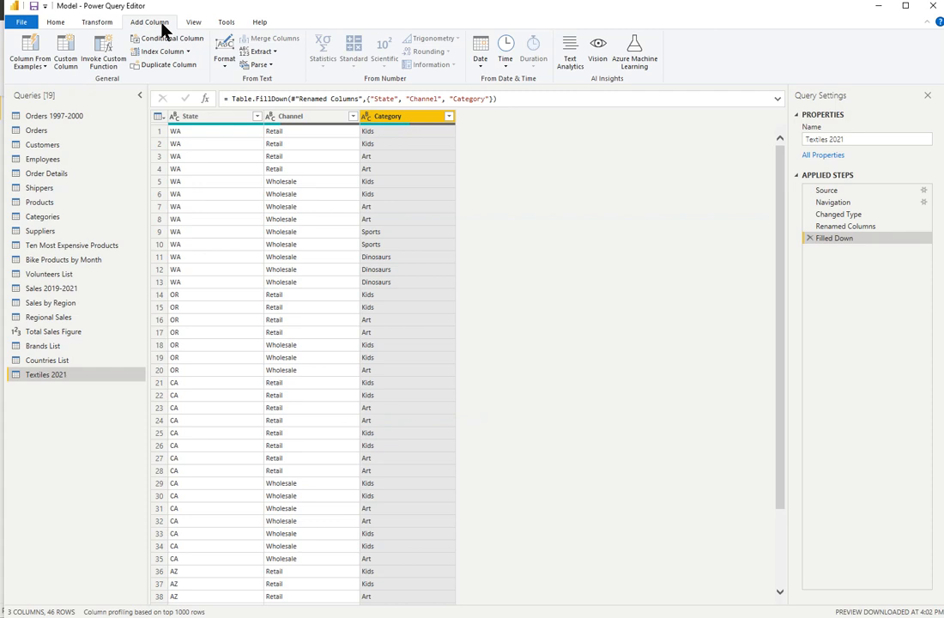
Step: In the Sales 2019-2021 query, delete the applied steps Replaced Value4, Replaced Value3, Replaced Value2 and Replaced Value1
{"action": "left_click", "coordinate": [102, 26]}
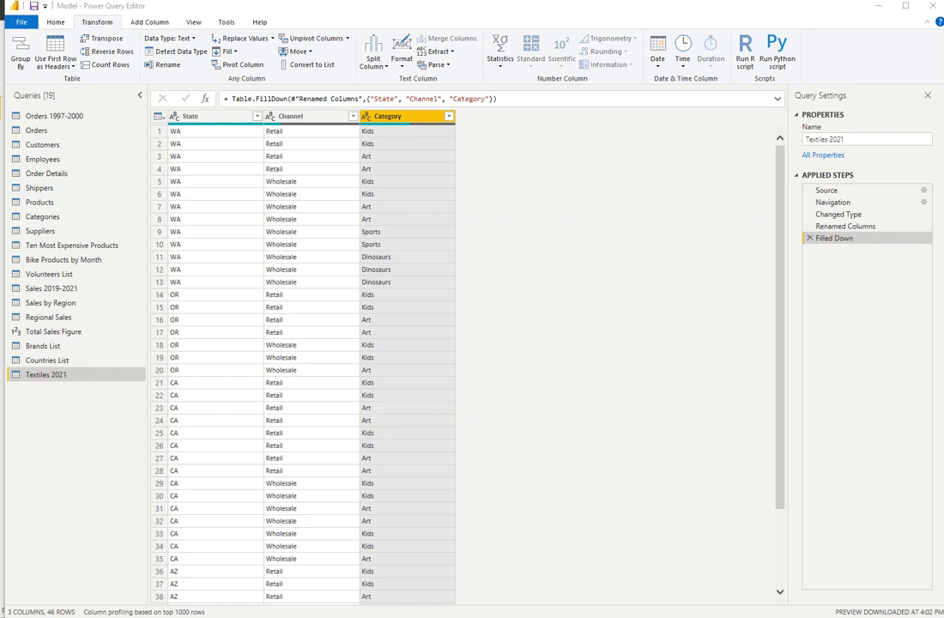
{"action": "left_click", "coordinate": [51, 288]}
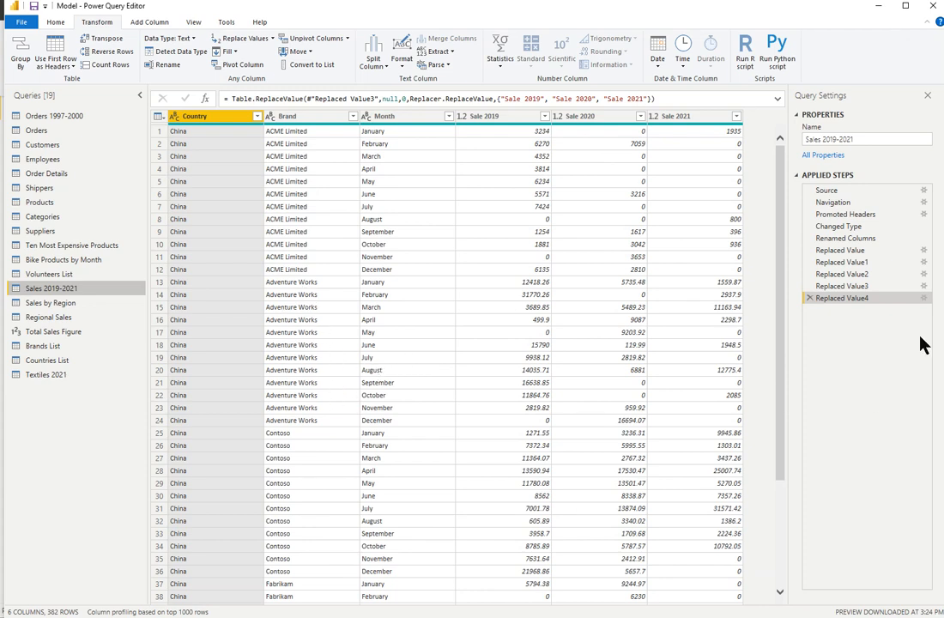
{"action": "left_click", "coordinate": [808, 297]}
{"action": "left_click", "coordinate": [809, 286]}
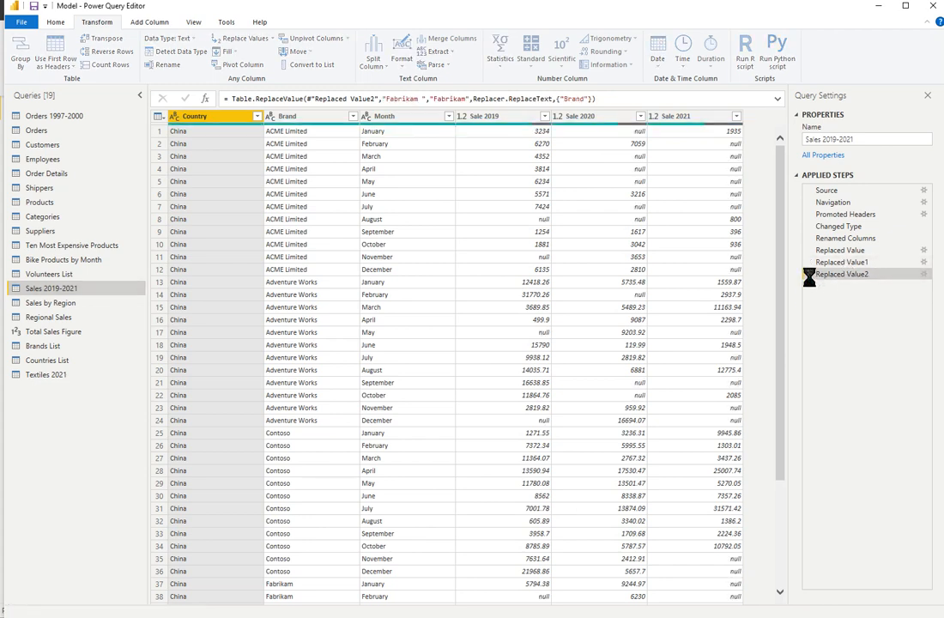
{"action": "left_click", "coordinate": [808, 274]}
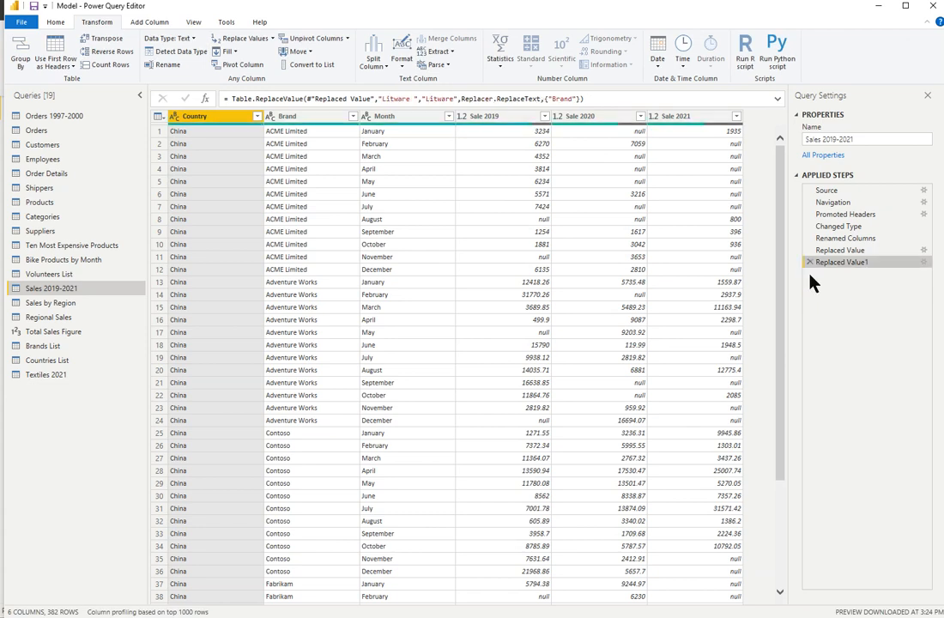
{"action": "left_click", "coordinate": [809, 263]}
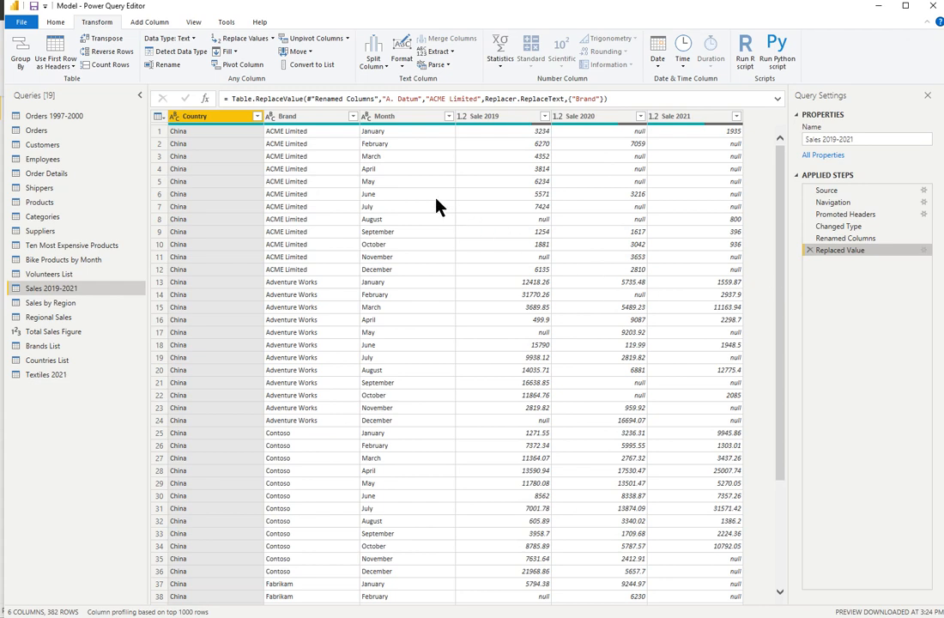
Step: Trim the Brand column's text in Sales 2019-2021, checking its list of distinct values before and after
{"action": "left_click", "coordinate": [351, 117]}
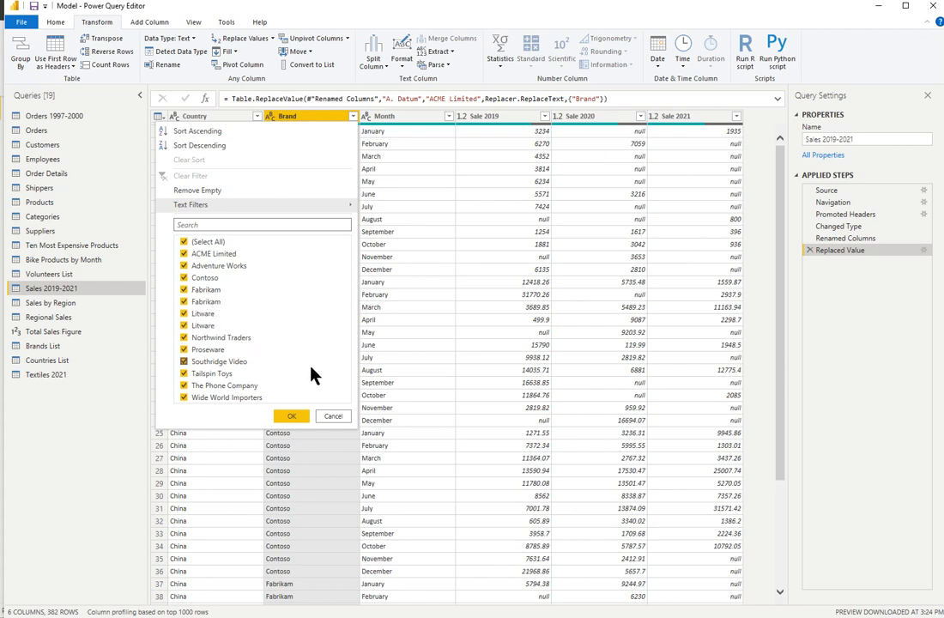
{"action": "left_click", "coordinate": [333, 416]}
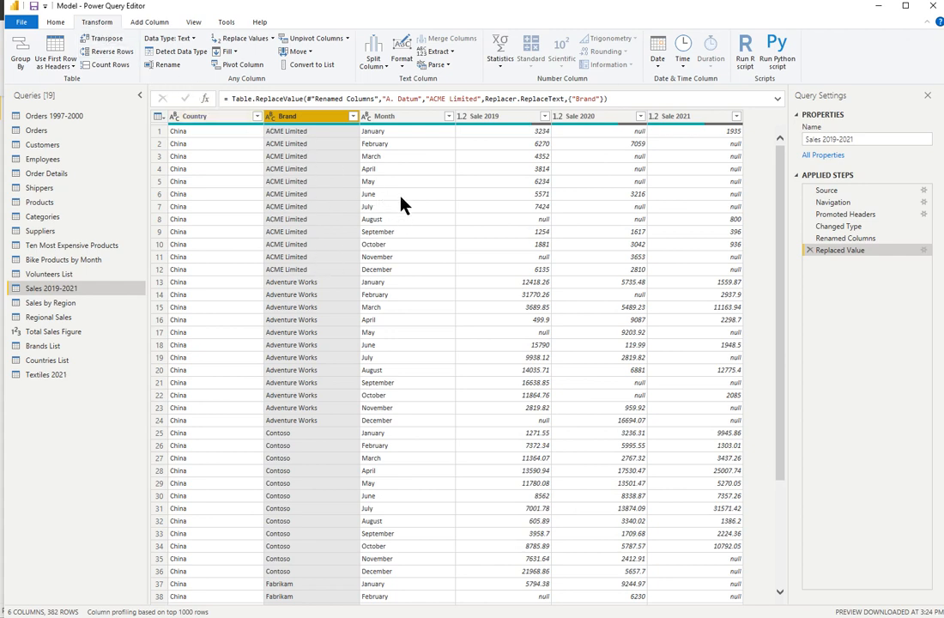
{"action": "left_click", "coordinate": [402, 57]}
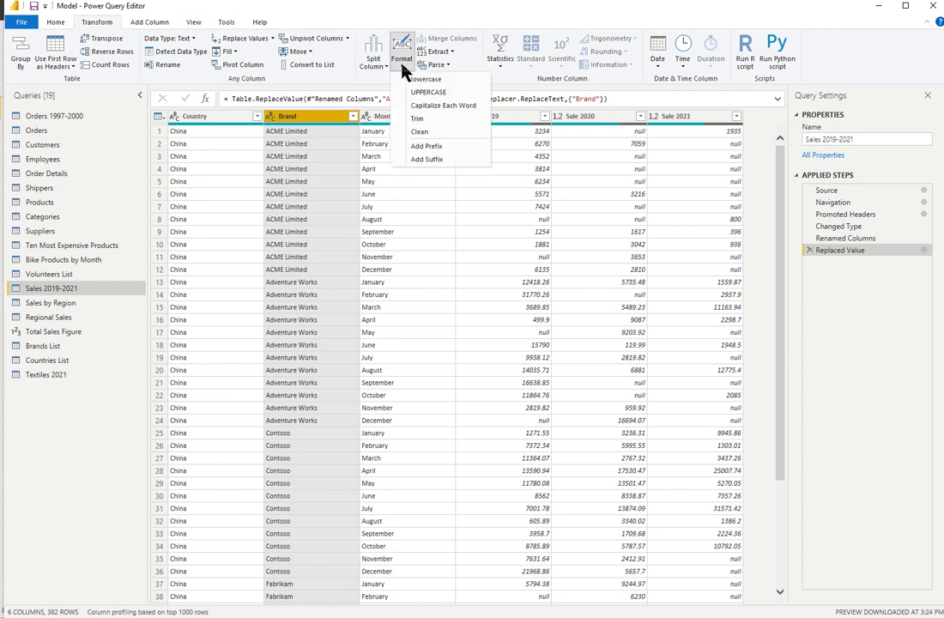
{"action": "left_click", "coordinate": [426, 121]}
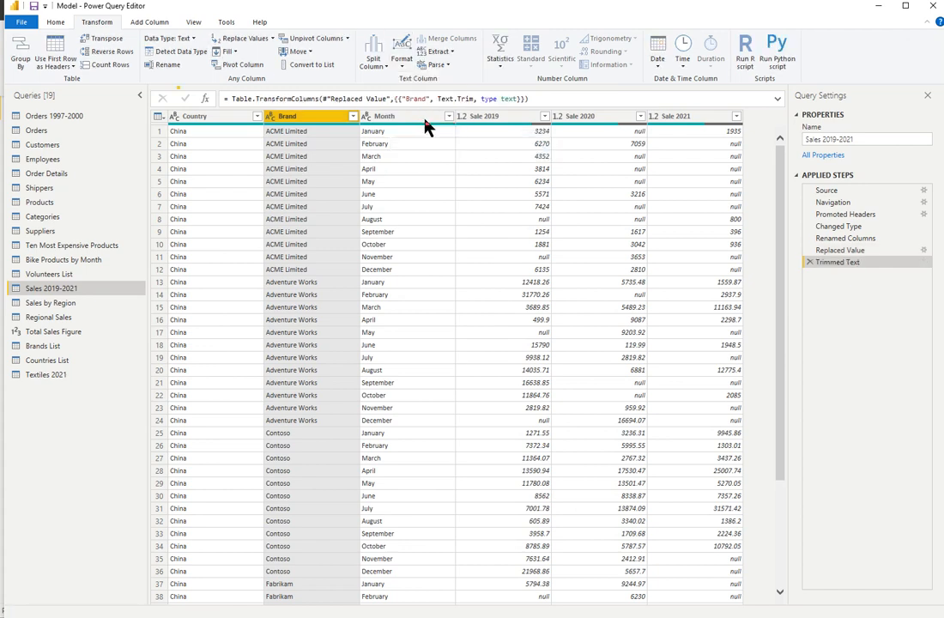
{"action": "left_click", "coordinate": [353, 116]}
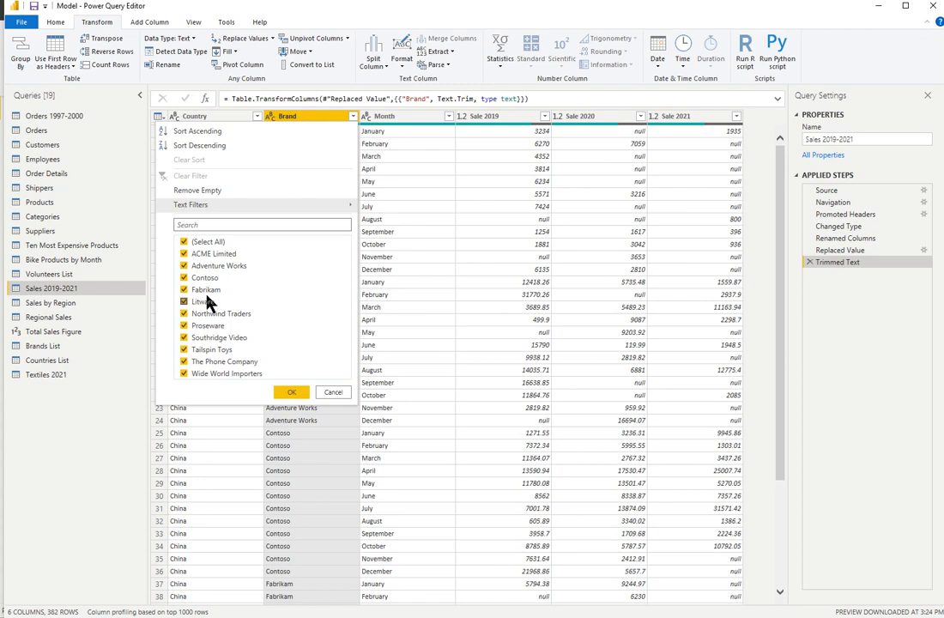
{"action": "left_click", "coordinate": [337, 395]}
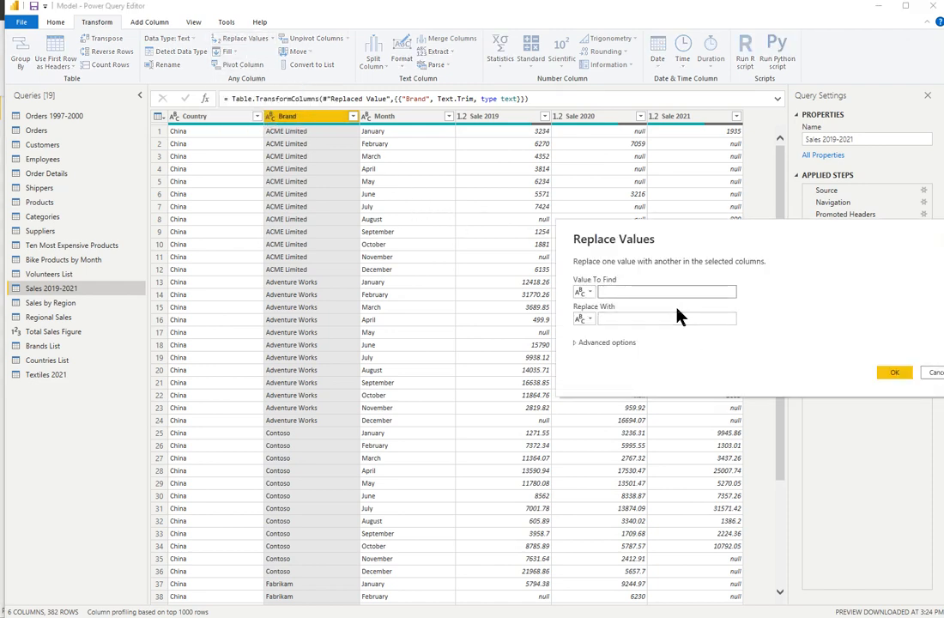
Step: Replace " Limited", including its leading space, with an empty value in the Brand column
{"action": "type", "text": "Limited"}
{"action": "left_click", "coordinate": [623, 320]}
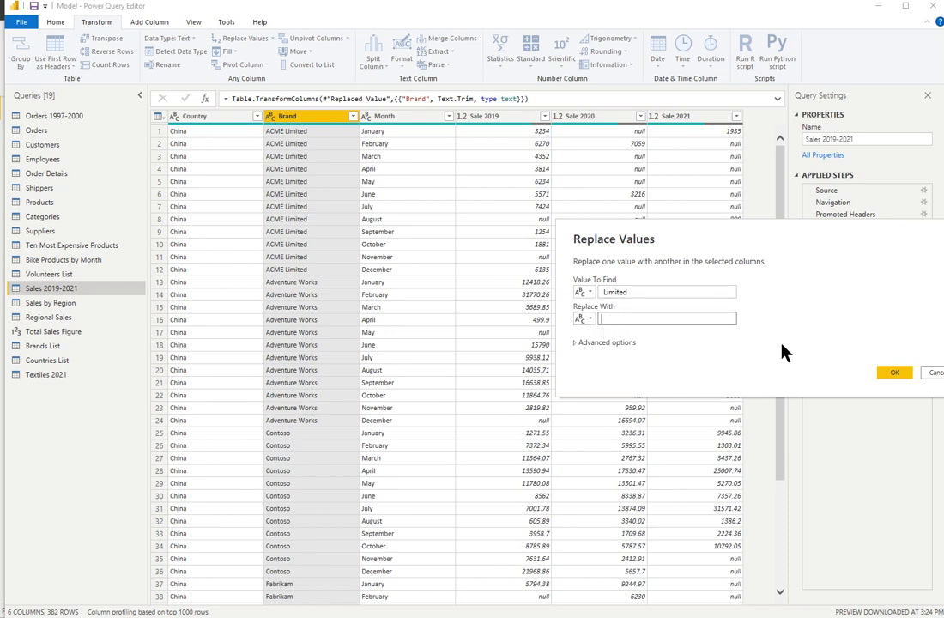
{"action": "left_click_drag", "start_coordinate": [843, 236], "coordinate": [737, 236]}
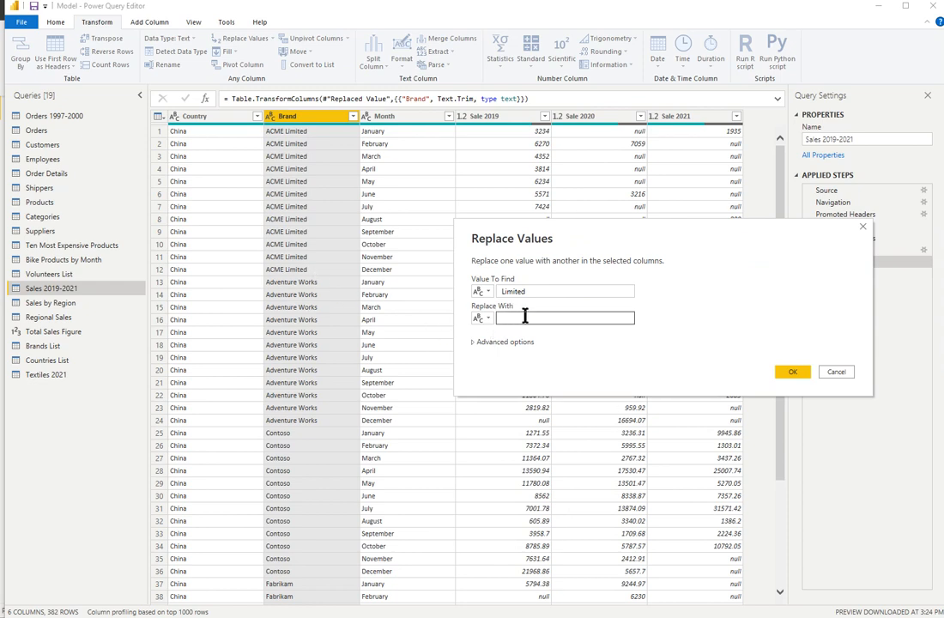
{"action": "left_click", "coordinate": [793, 374]}
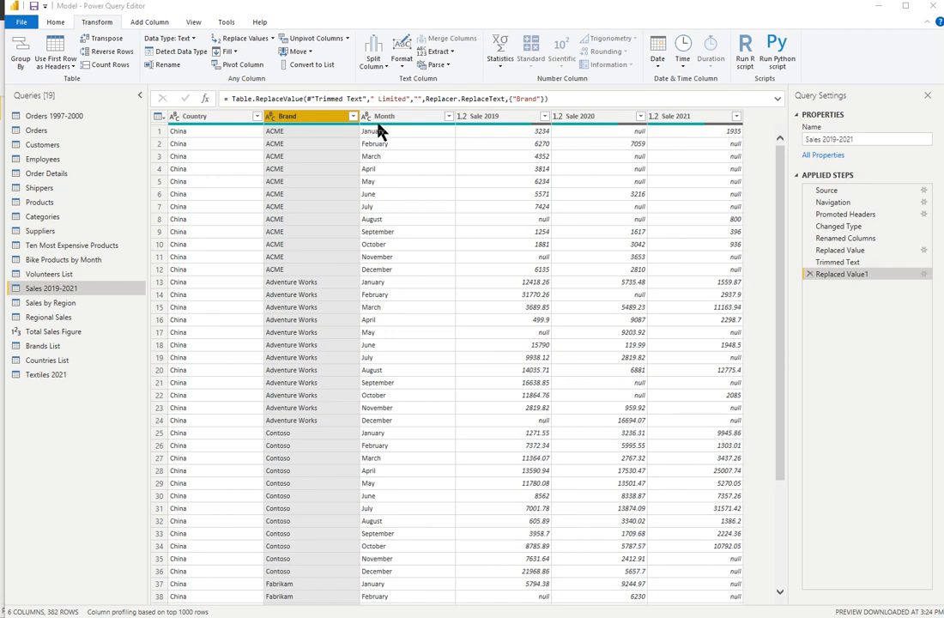
Step: Add the suffix " Limited" to every value in the Brand column and convert the column to uppercase
{"action": "left_click", "coordinate": [402, 67]}
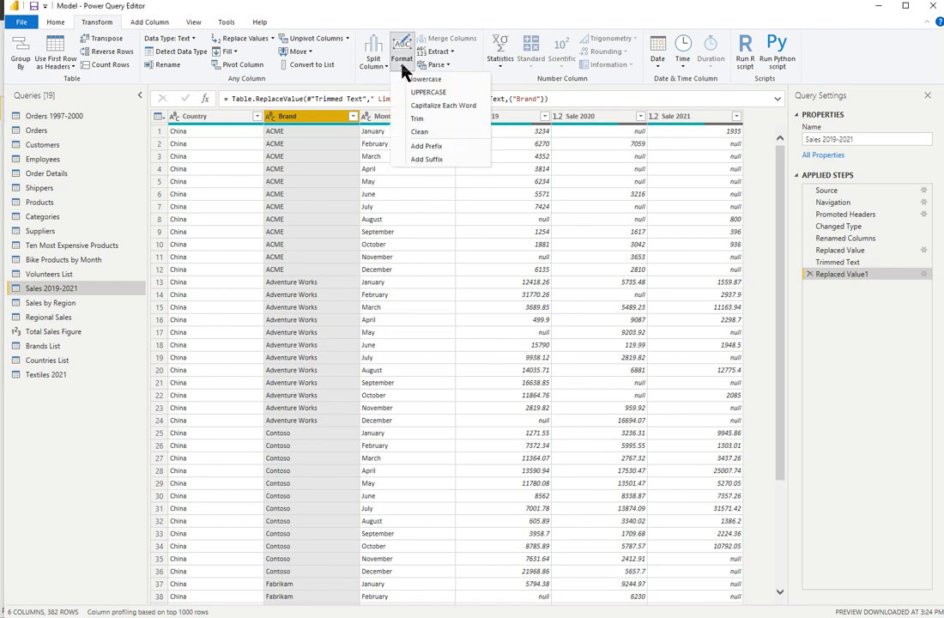
{"action": "left_click", "coordinate": [437, 163]}
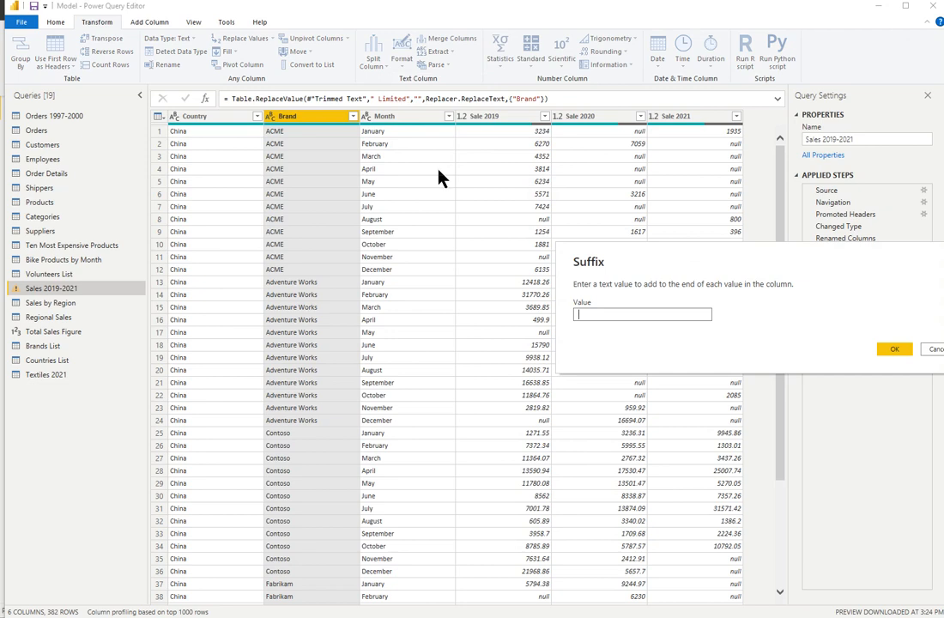
{"action": "type", "text": "Limited"}
{"action": "left_click_drag", "start_coordinate": [852, 260], "coordinate": [719, 252]}
{"action": "left_click", "coordinate": [771, 350]}
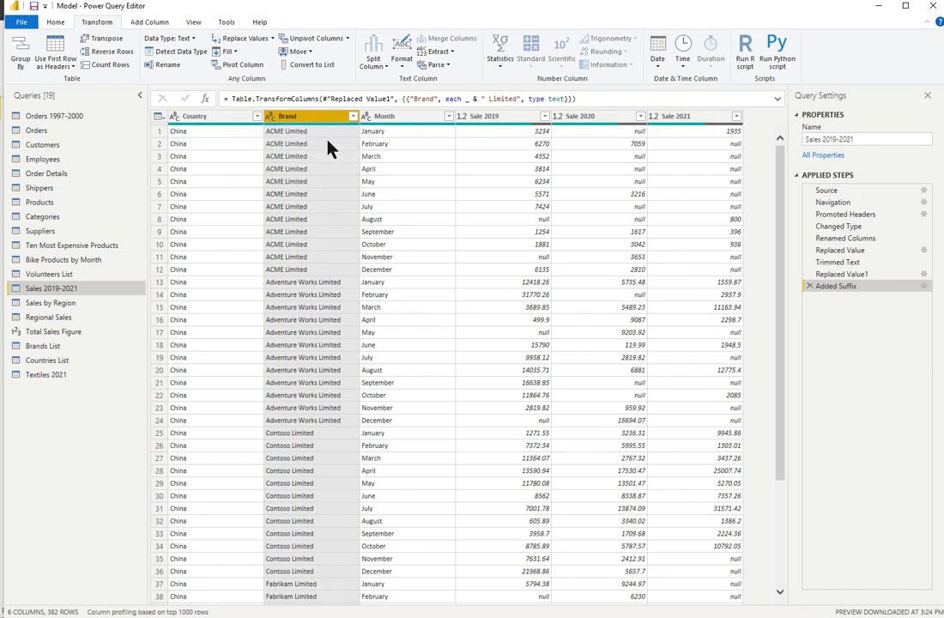
{"action": "left_click", "coordinate": [400, 69]}
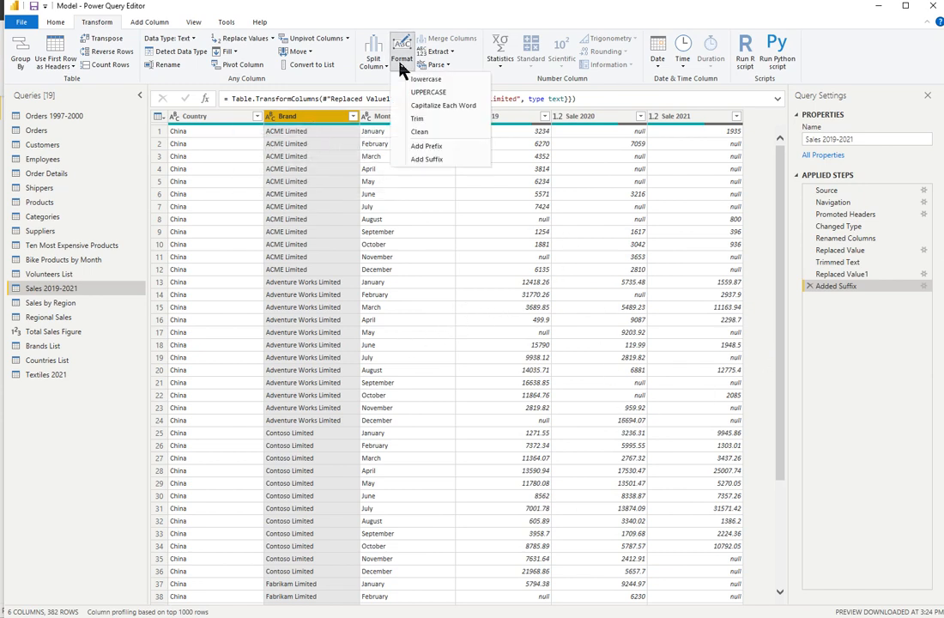
{"action": "left_click", "coordinate": [428, 93]}
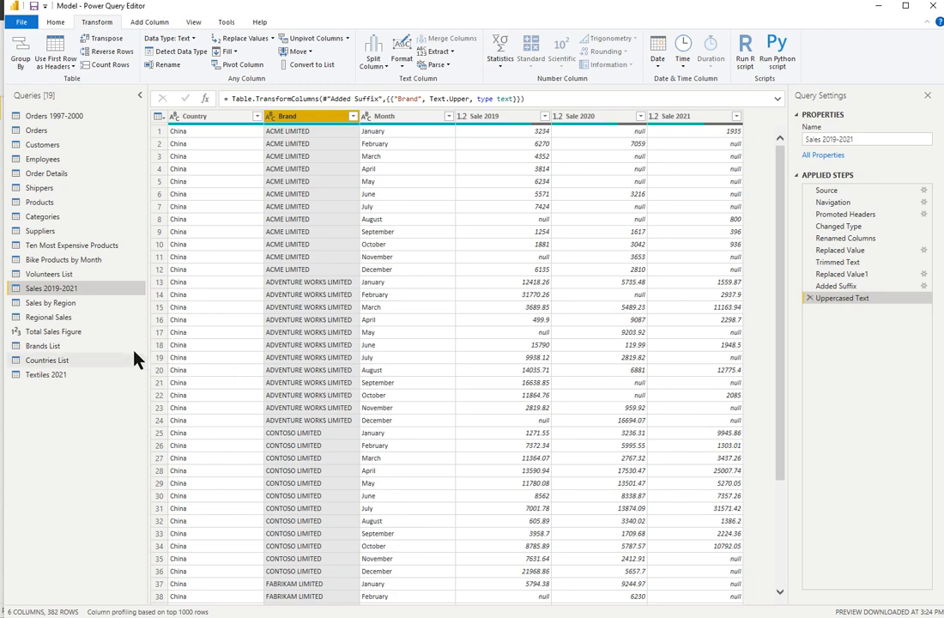
Step: In the Orders 1997-2000 query, add a column with the year extracted from DATE and compare it with the dates
{"action": "left_click", "coordinate": [74, 118]}
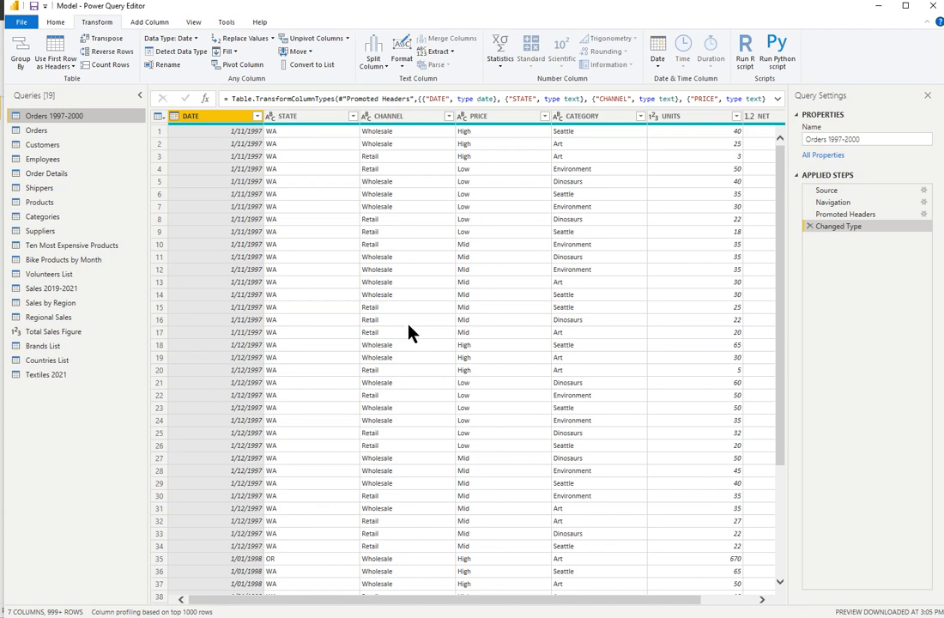
{"action": "left_click", "coordinate": [147, 23]}
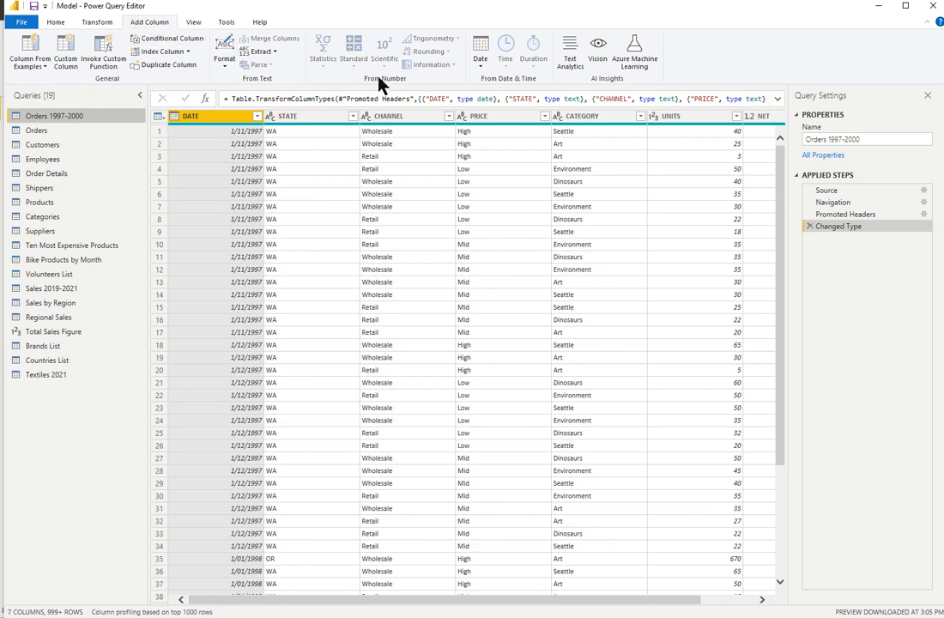
{"action": "left_click", "coordinate": [483, 67]}
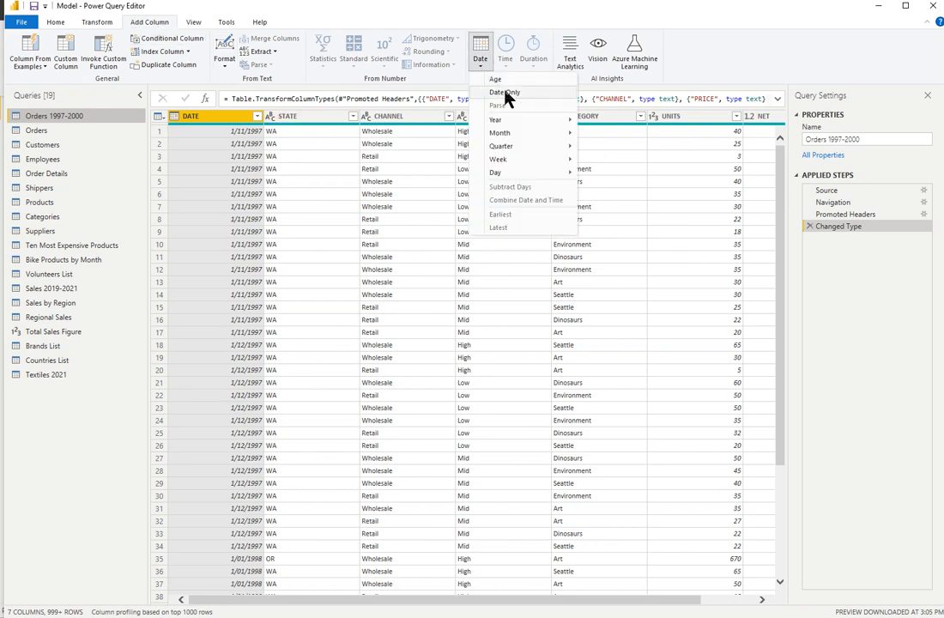
{"action": "mouse_move", "coordinate": [506, 123]}
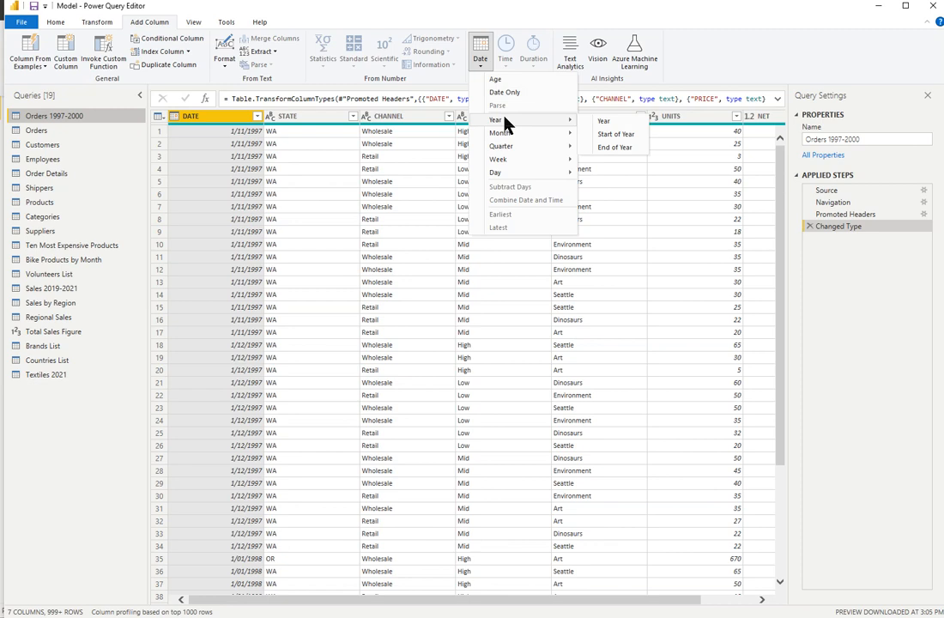
{"action": "left_click", "coordinate": [603, 123]}
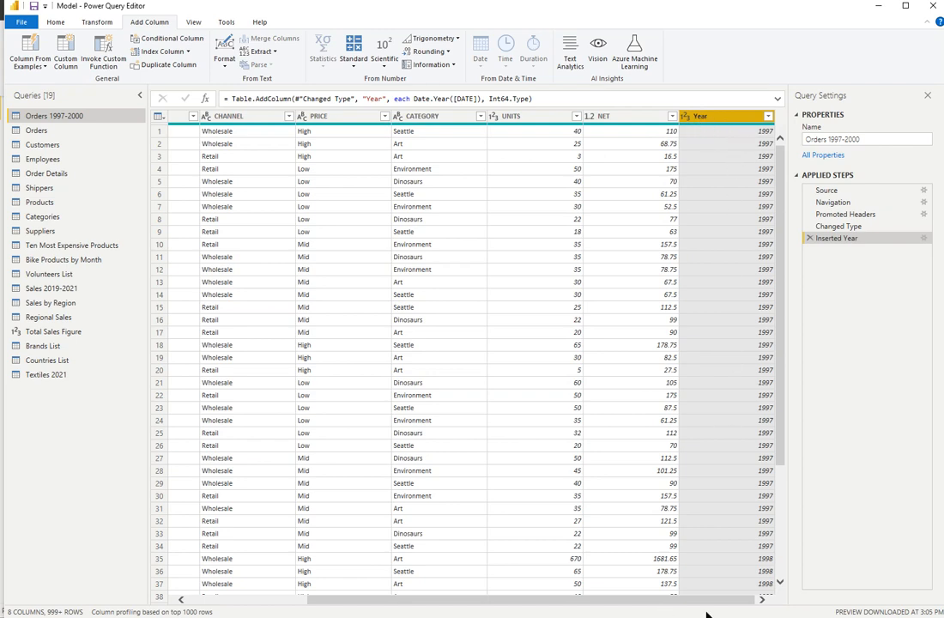
{"action": "left_click_drag", "start_coordinate": [496, 605], "coordinate": [362, 600]}
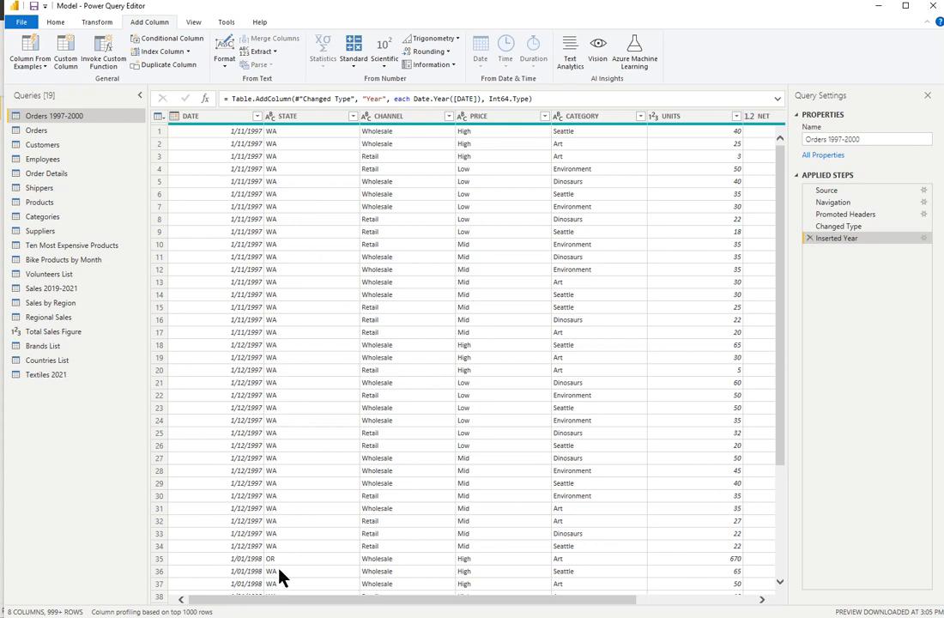
{"action": "left_click_drag", "start_coordinate": [295, 605], "coordinate": [518, 607]}
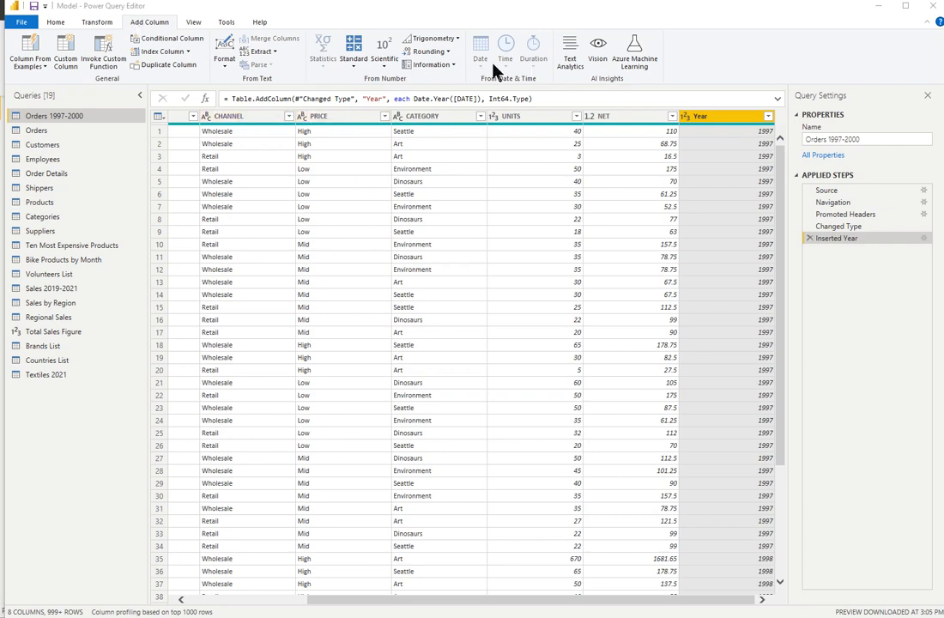
Step: Add a column with the name of the month extracted from the DATE column
{"action": "left_click_drag", "start_coordinate": [463, 607], "coordinate": [284, 603]}
{"action": "left_click", "coordinate": [220, 117]}
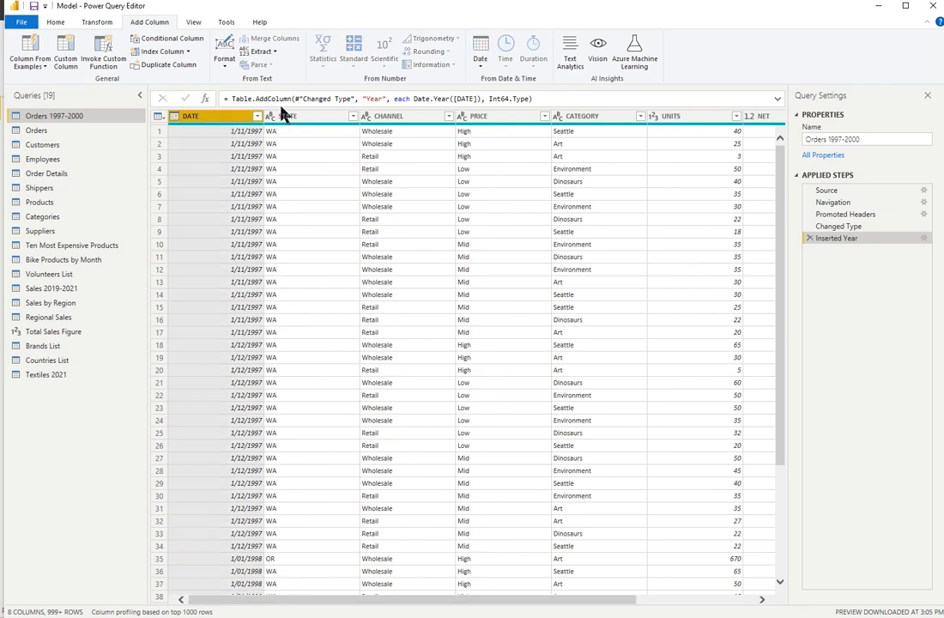
{"action": "left_click", "coordinate": [488, 67]}
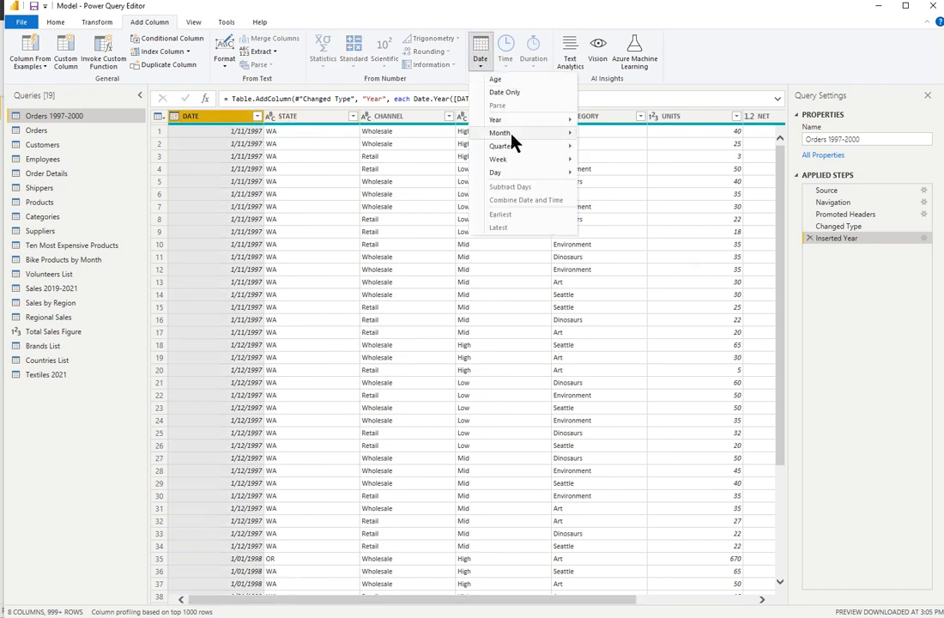
{"action": "mouse_move", "coordinate": [512, 138]}
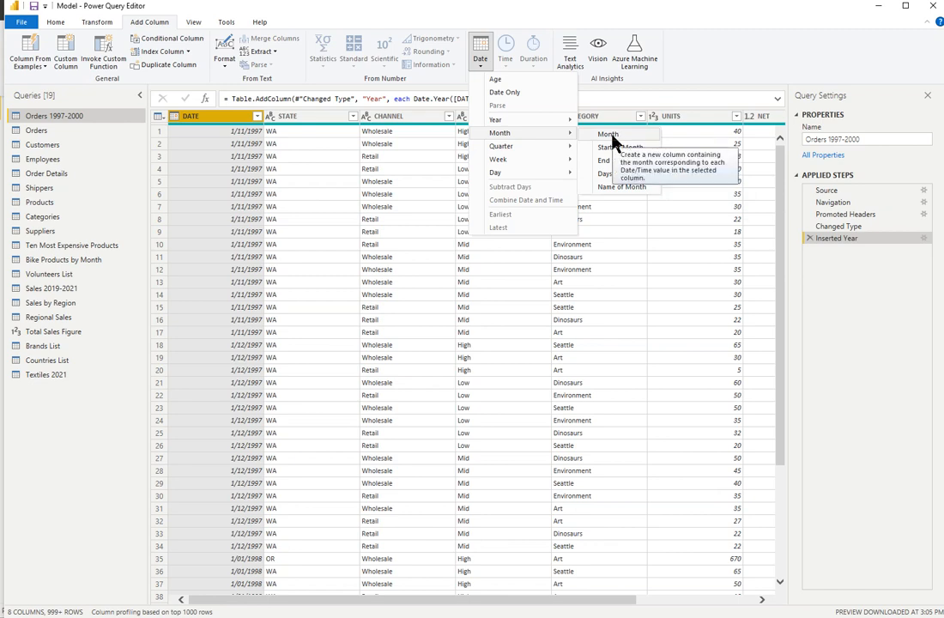
{"action": "left_click", "coordinate": [606, 189]}
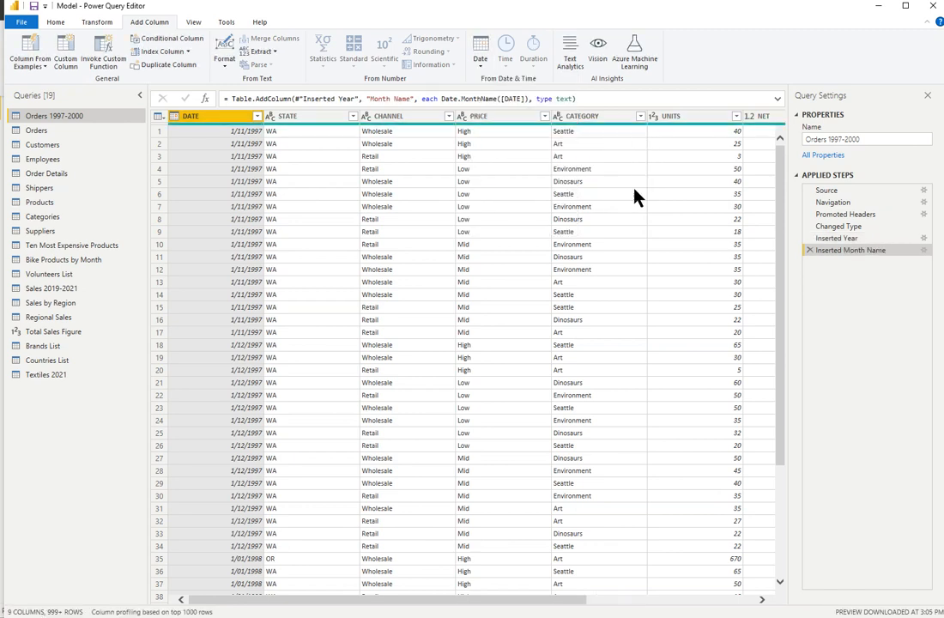
{"action": "left_click_drag", "start_coordinate": [579, 600], "coordinate": [762, 601]}
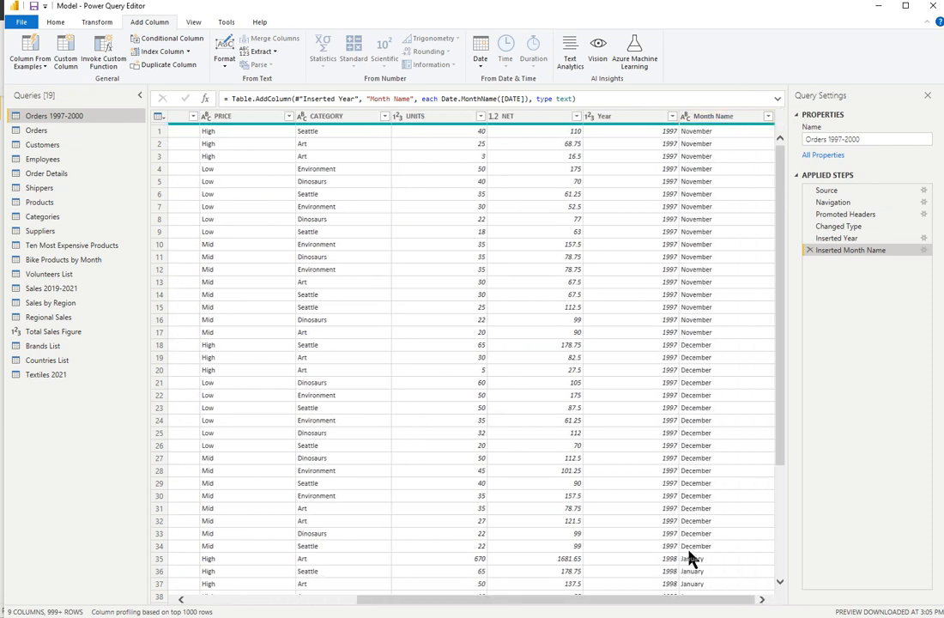
Step: Add a column with the name of the day extracted from the DATE column
{"action": "left_click_drag", "start_coordinate": [678, 601], "coordinate": [508, 601]}
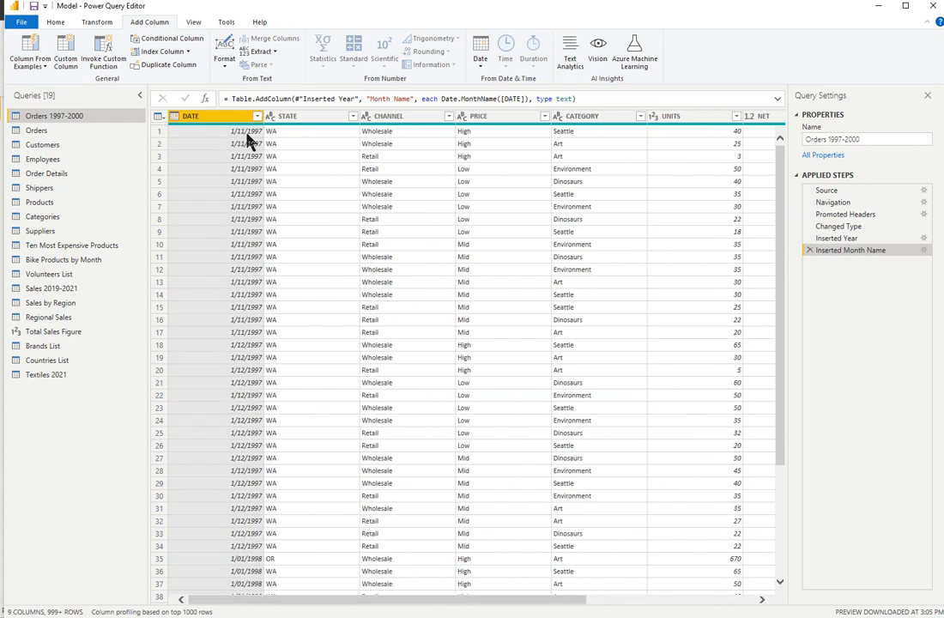
{"action": "mouse_move", "coordinate": [223, 124]}
{"action": "left_click", "coordinate": [480, 62]}
{"action": "mouse_move", "coordinate": [506, 176]}
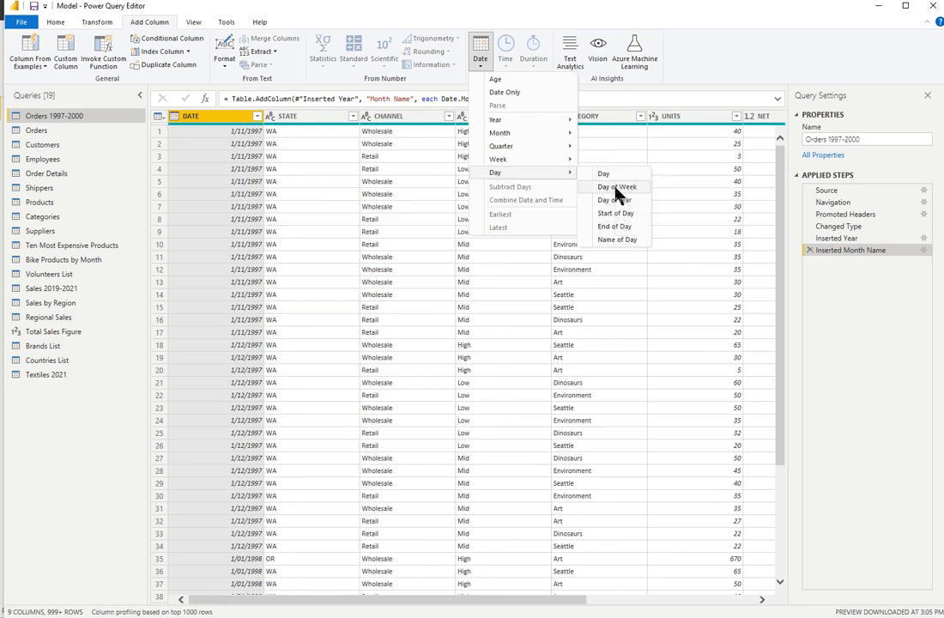
{"action": "left_click", "coordinate": [633, 240]}
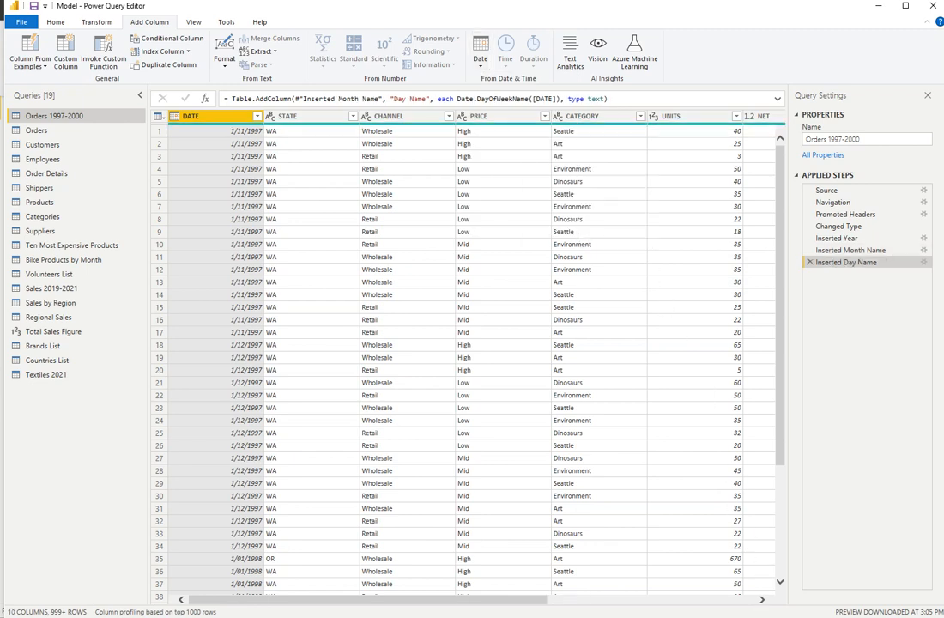
{"action": "left_click_drag", "start_coordinate": [531, 605], "coordinate": [759, 605]}
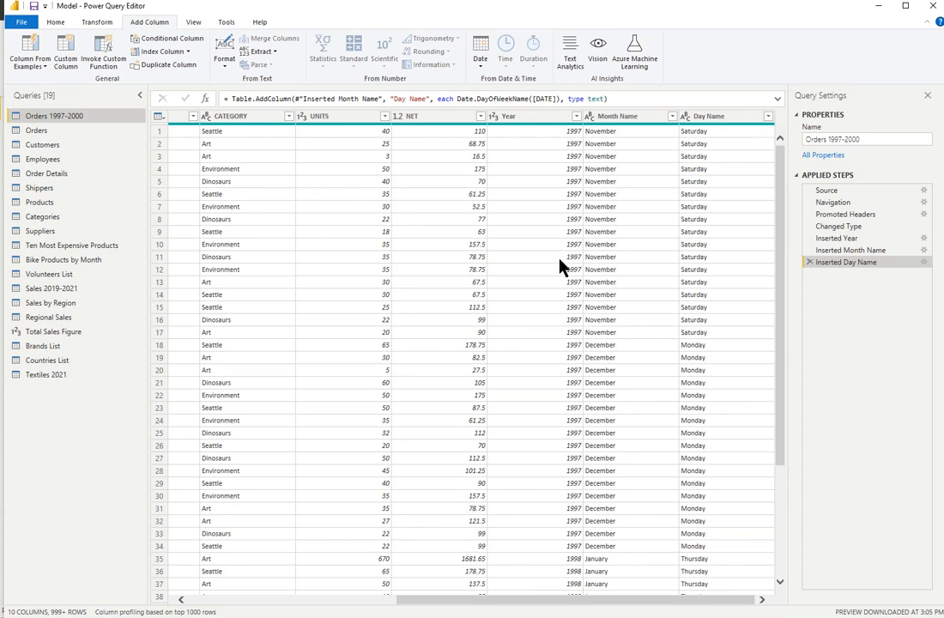
Step: Move the Year, Month Name and Day Name columns together so they directly follow the DATE column
{"action": "left_click", "coordinate": [626, 118]}
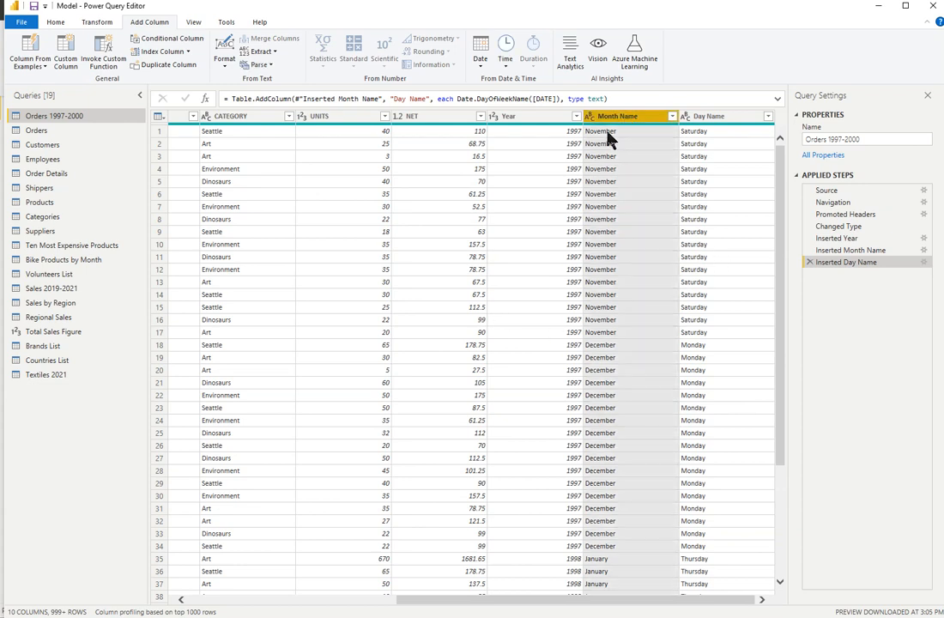
{"action": "left_click", "coordinate": [546, 119]}
{"action": "left_click", "coordinate": [726, 120], "text": "shift"}
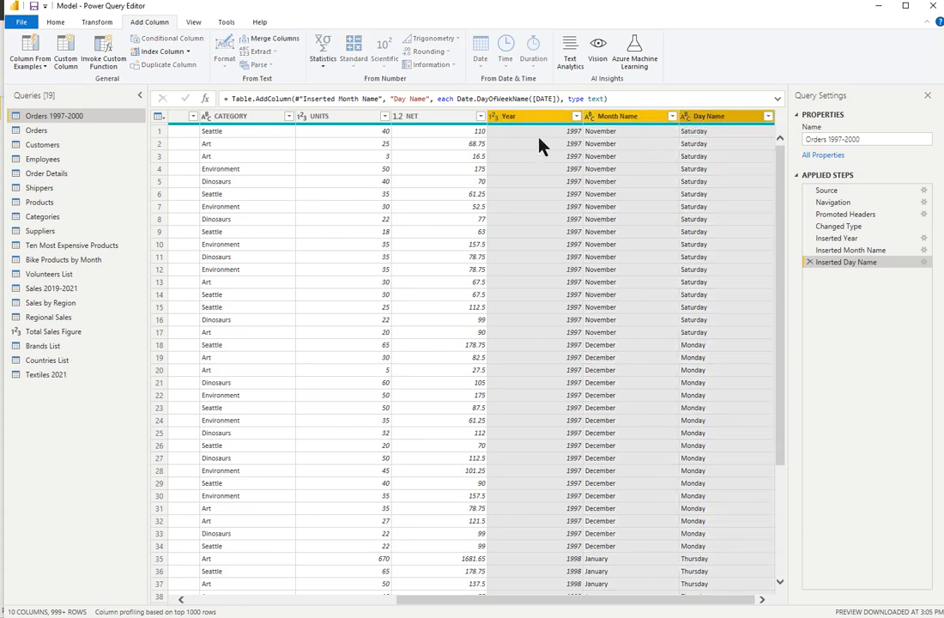
{"action": "left_click_drag", "start_coordinate": [537, 133], "coordinate": [274, 116]}
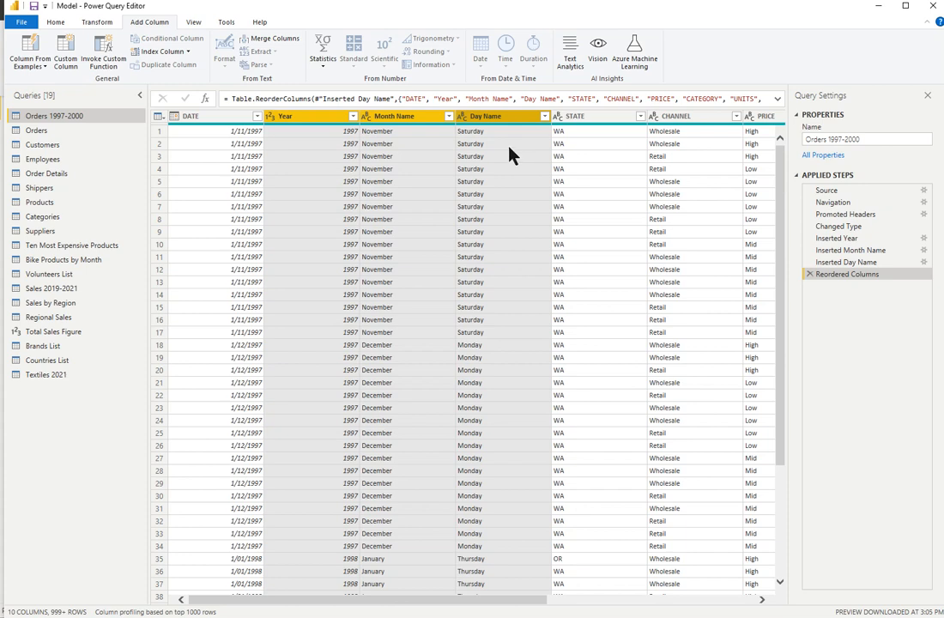
Step: In the Employees query, add a column with each employee's age calculated from the BirthDate column
{"action": "left_click", "coordinate": [43, 161]}
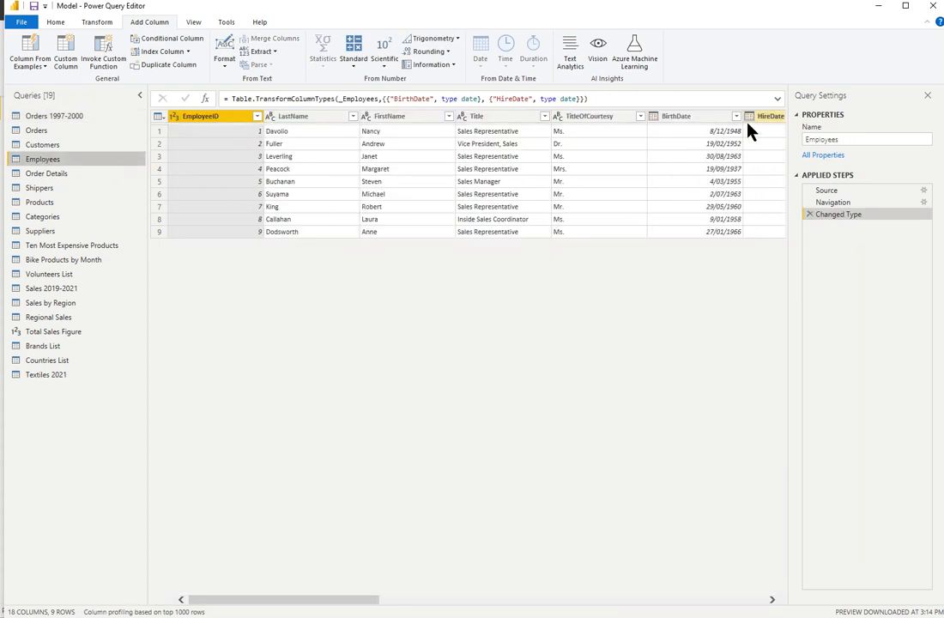
{"action": "left_click", "coordinate": [709, 121]}
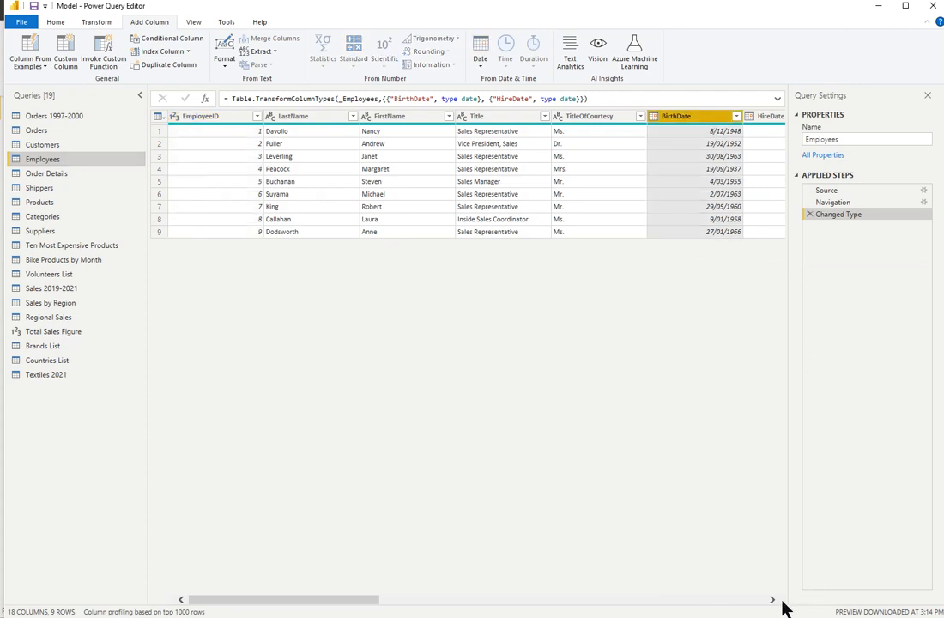
{"action": "left_click_drag", "start_coordinate": [772, 605], "coordinate": [772, 605]}
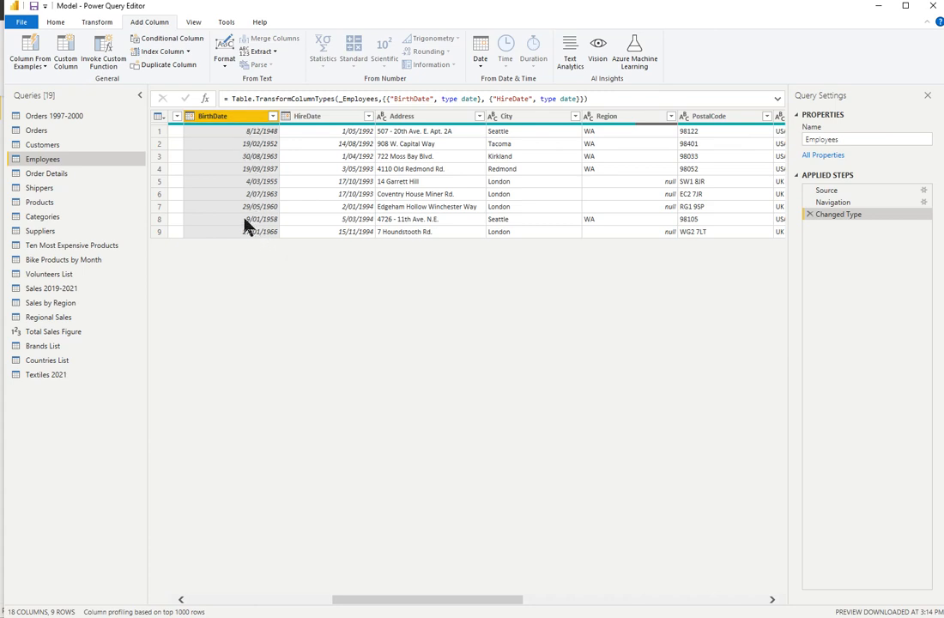
{"action": "left_click", "coordinate": [481, 61]}
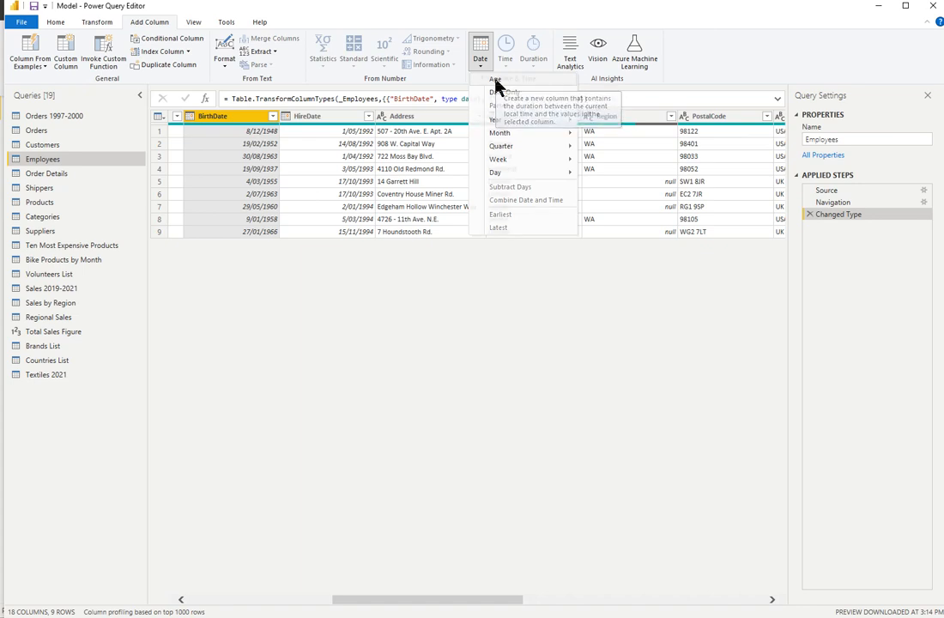
{"action": "left_click", "coordinate": [496, 82]}
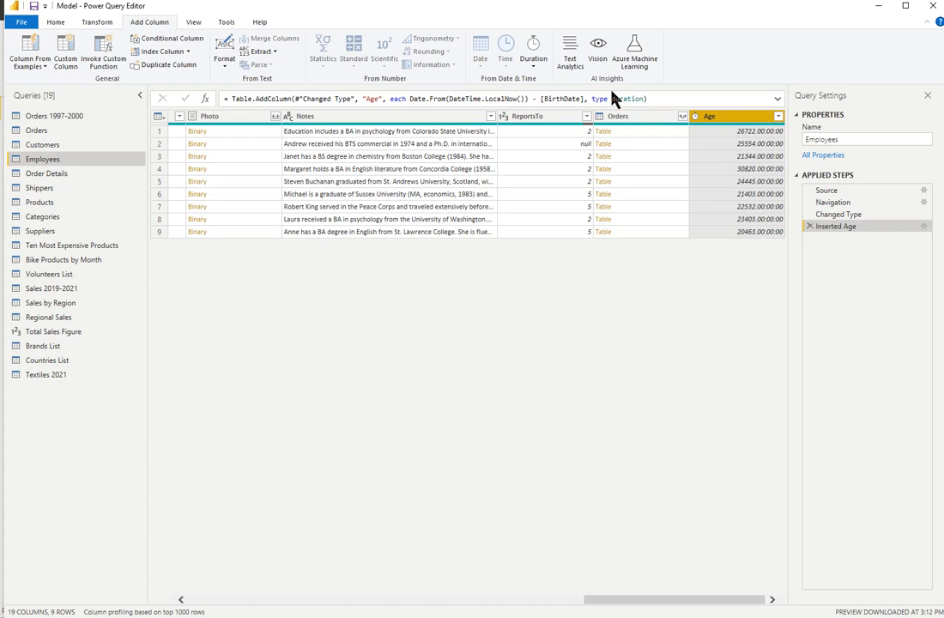
Step: Add a column converting the Age duration to total years and change its data type to Whole Number
{"action": "left_click", "coordinate": [533, 68]}
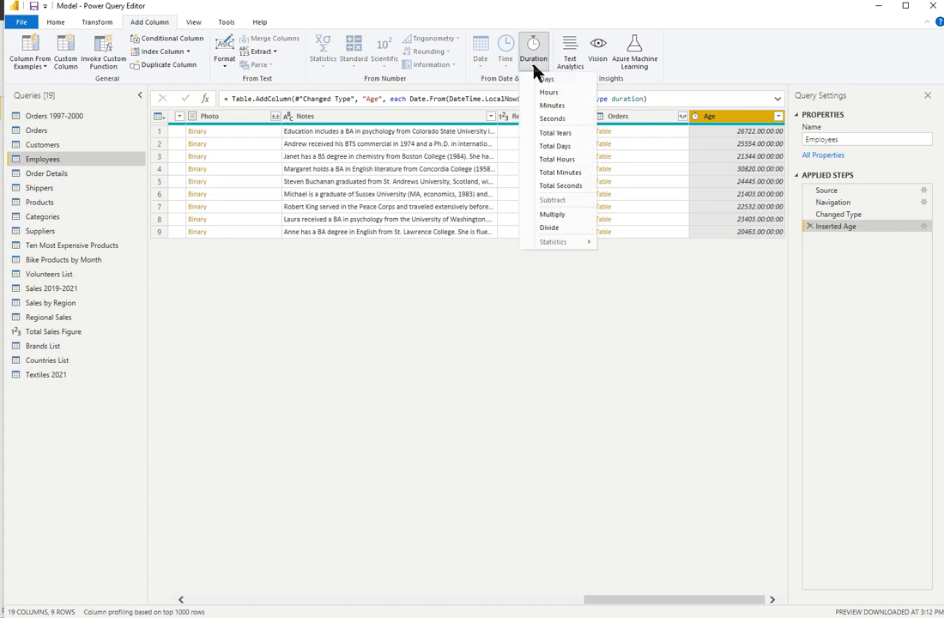
{"action": "left_click", "coordinate": [555, 134]}
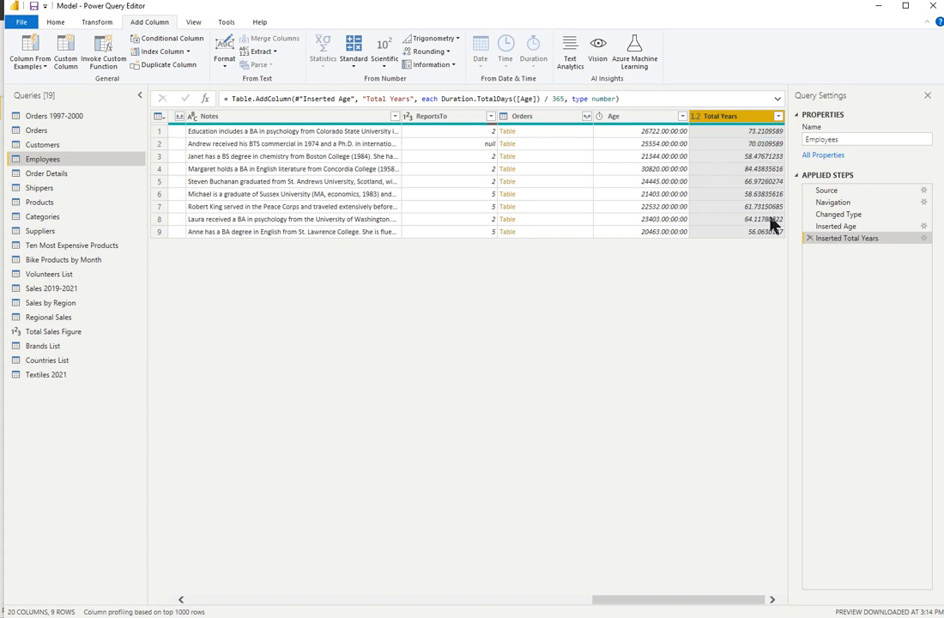
{"action": "left_click", "coordinate": [695, 118]}
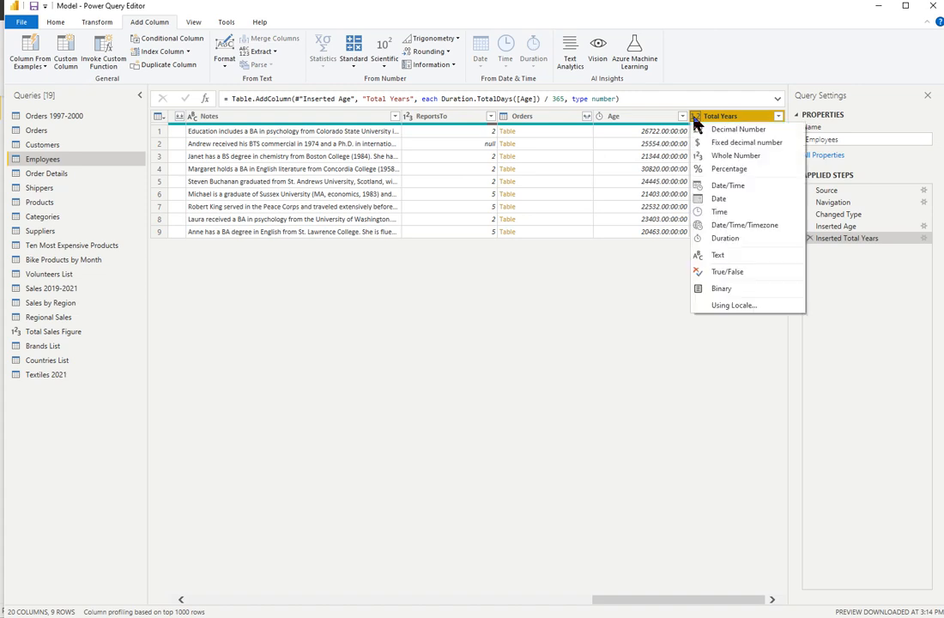
{"action": "left_click", "coordinate": [737, 157]}
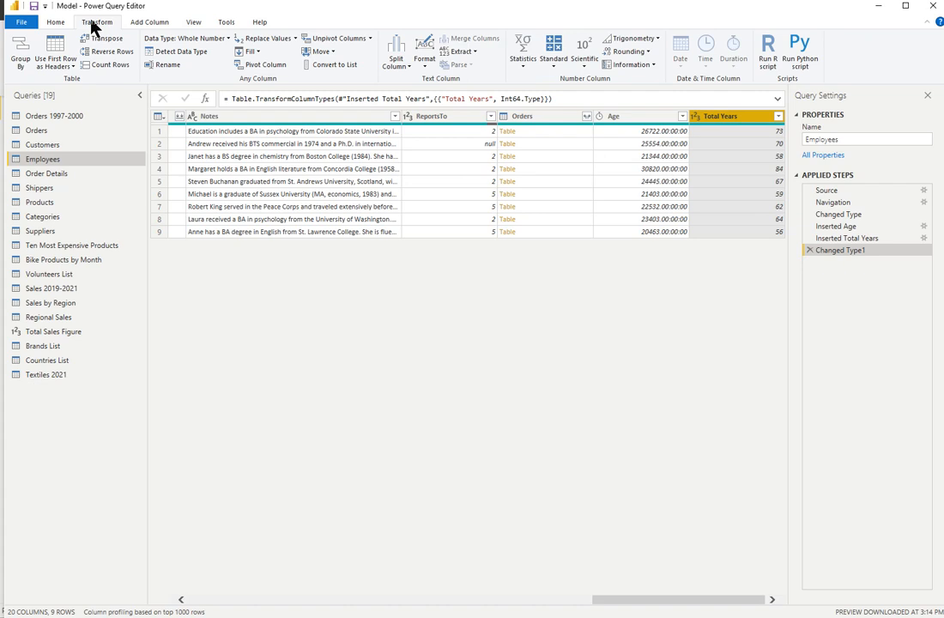
Step: Move the Total Years column to the beginning of the table and reposition it directly after BirthDate
{"action": "left_click", "coordinate": [320, 52]}
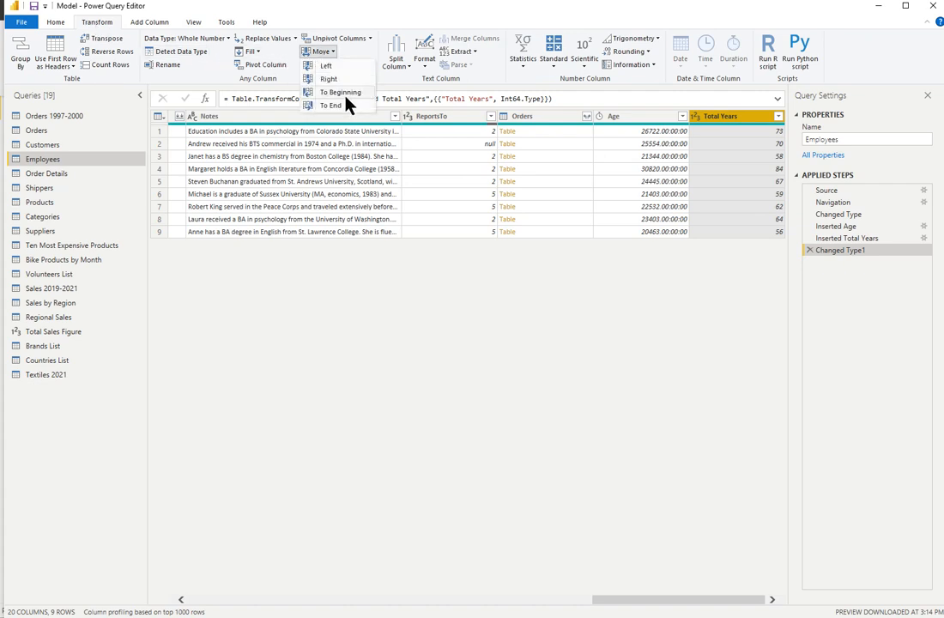
{"action": "left_click", "coordinate": [343, 92]}
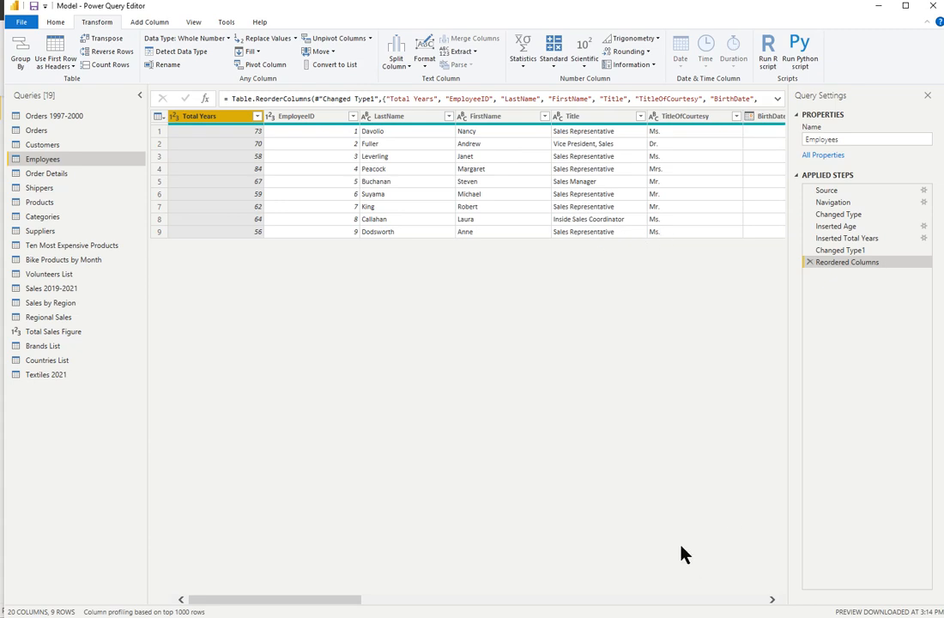
{"action": "left_click_drag", "start_coordinate": [232, 126], "coordinate": [763, 129]}
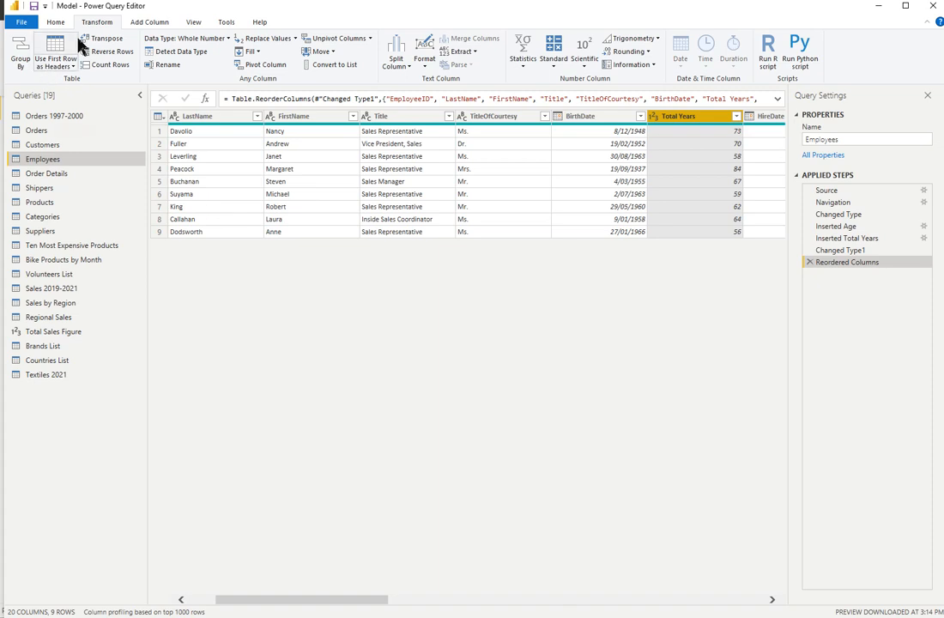
Step: Apply the pending query changes to the model without closing the editor, and save the file
{"action": "left_click", "coordinate": [55, 23]}
{"action": "left_click", "coordinate": [19, 68]}
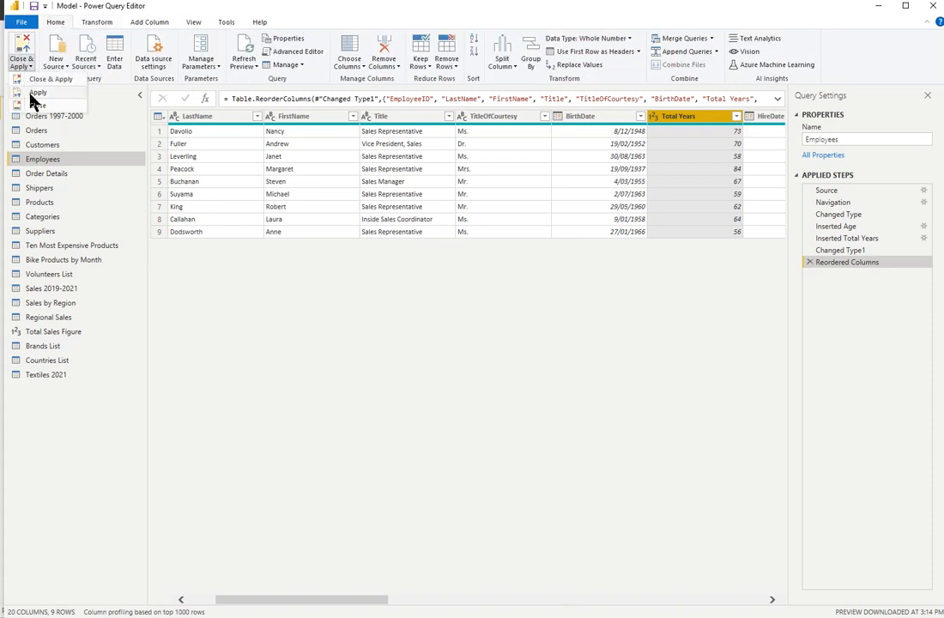
{"action": "left_click", "coordinate": [37, 92]}
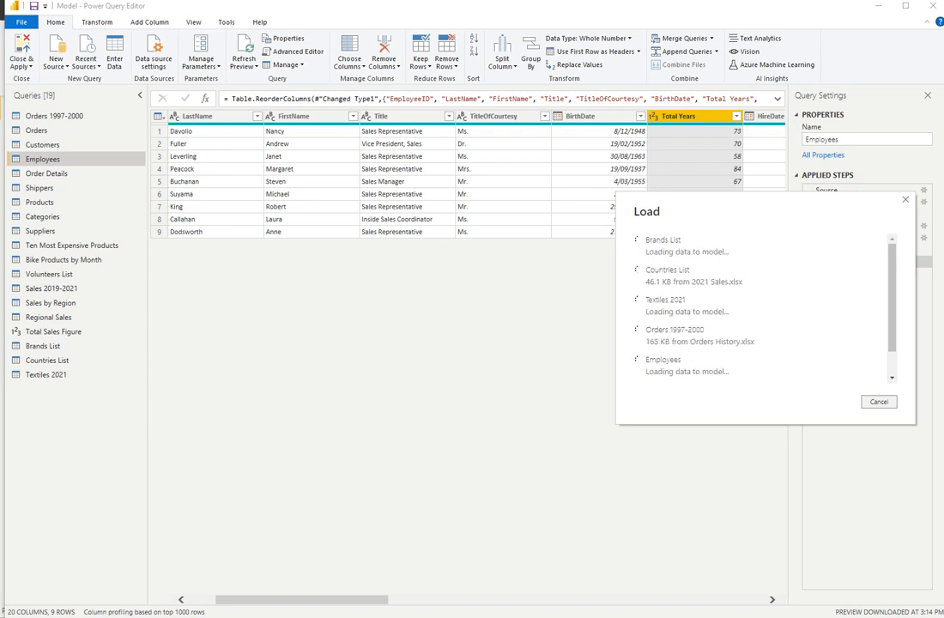
{"action": "left_click", "coordinate": [34, 8]}
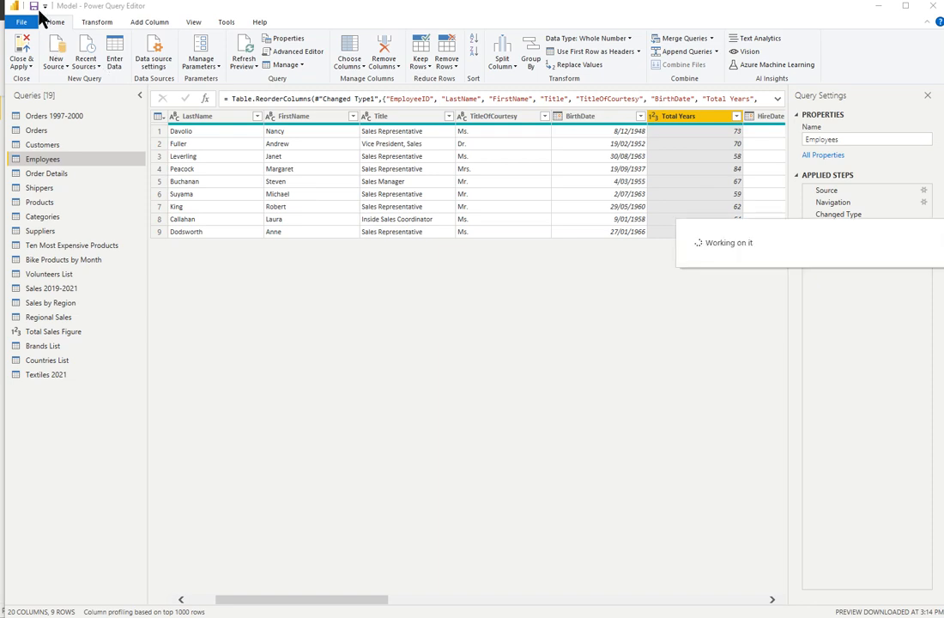